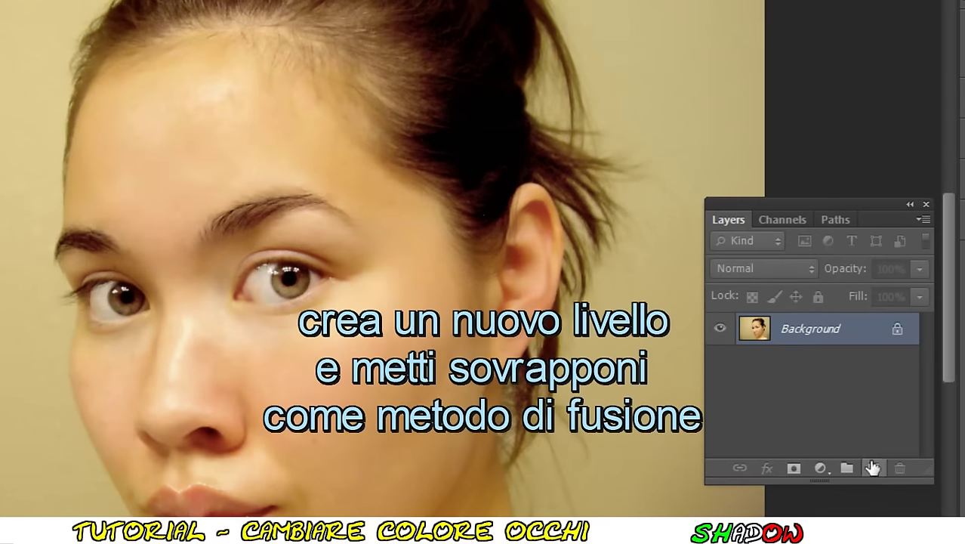
# Create an empty Layer 1 above the photo with its blend mode set to Overlay.
pyautogui.click(872, 467)
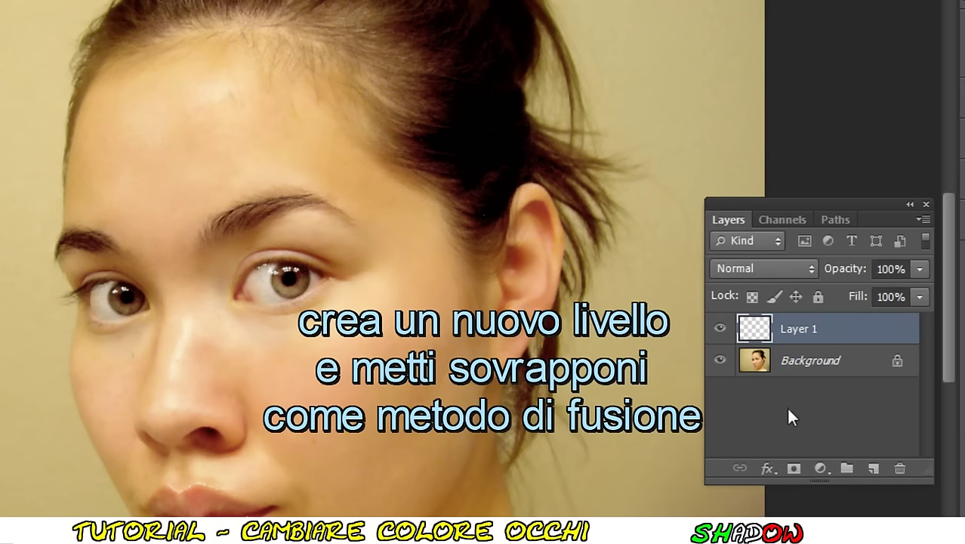
pyautogui.click(761, 264)
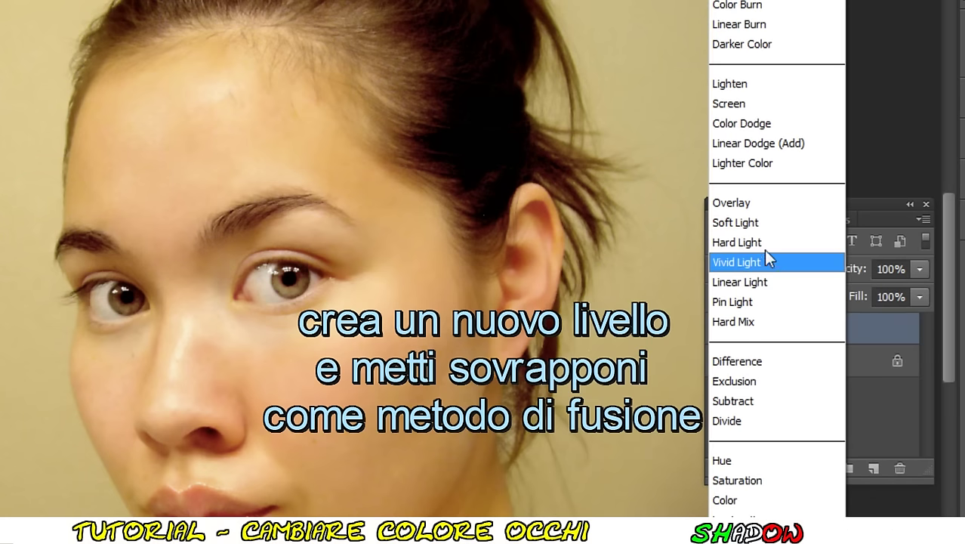
pyautogui.click(771, 208)
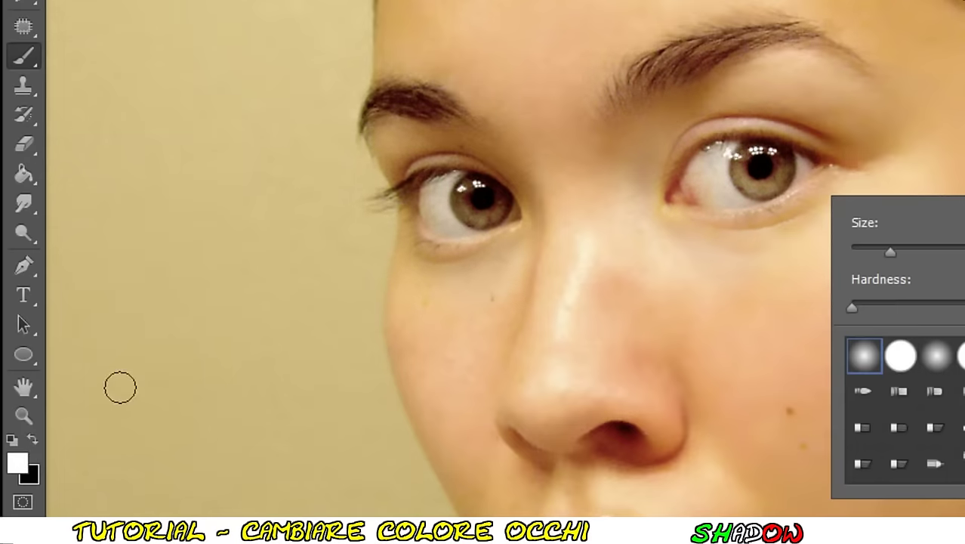
# Set the foreground colour to light blue (#4382e0).
pyautogui.click(17, 457)
pyautogui.moveTo(510, 265)
pyautogui.mouseDown()
pyautogui.moveTo(638, 144)
pyautogui.moveTo(586, 149)
pyautogui.mouseUp()
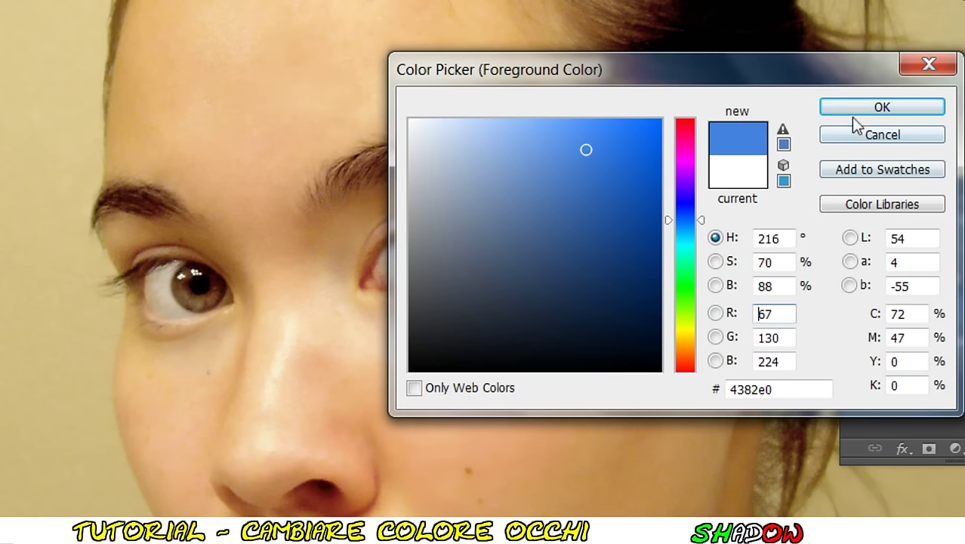
pyautogui.click(853, 108)
# Paint blue over the right and left irises with a 27 px soft round brush.
pyautogui.rightClick(468, 266)
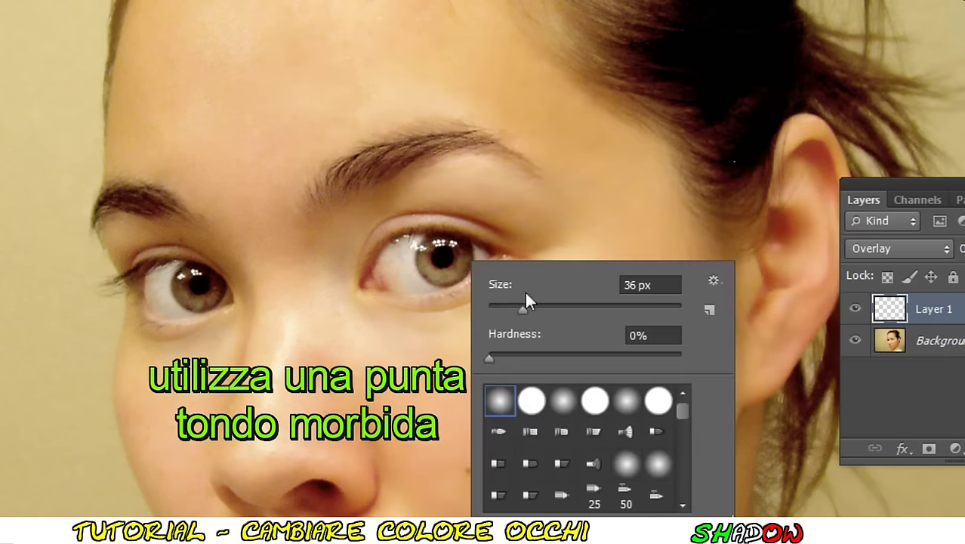
pyautogui.click(514, 306)
pyautogui.moveTo(441, 254)
pyautogui.mouseDown()
pyautogui.moveTo(450, 244)
pyautogui.moveTo(423, 255)
pyautogui.moveTo(432, 271)
pyautogui.moveTo(445, 267)
pyautogui.mouseUp()
pyautogui.moveTo(213, 286)
pyautogui.mouseDown()
pyautogui.moveTo(190, 280)
pyautogui.moveTo(198, 276)
pyautogui.moveTo(190, 285)
pyautogui.mouseUp()
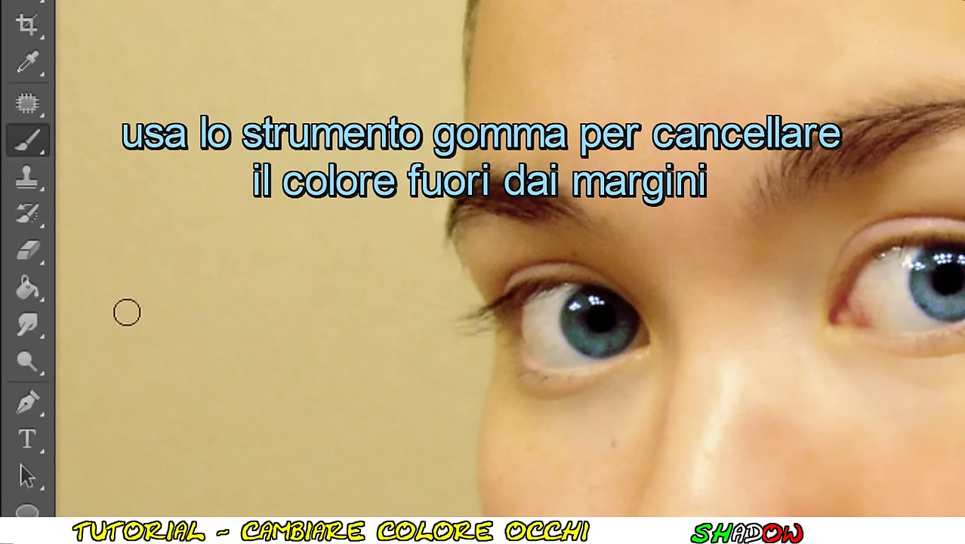
# Switch to a 27 px soft Eraser to clean blue overspill around the irises.
pyautogui.click(33, 255)
pyautogui.click(123, 249)
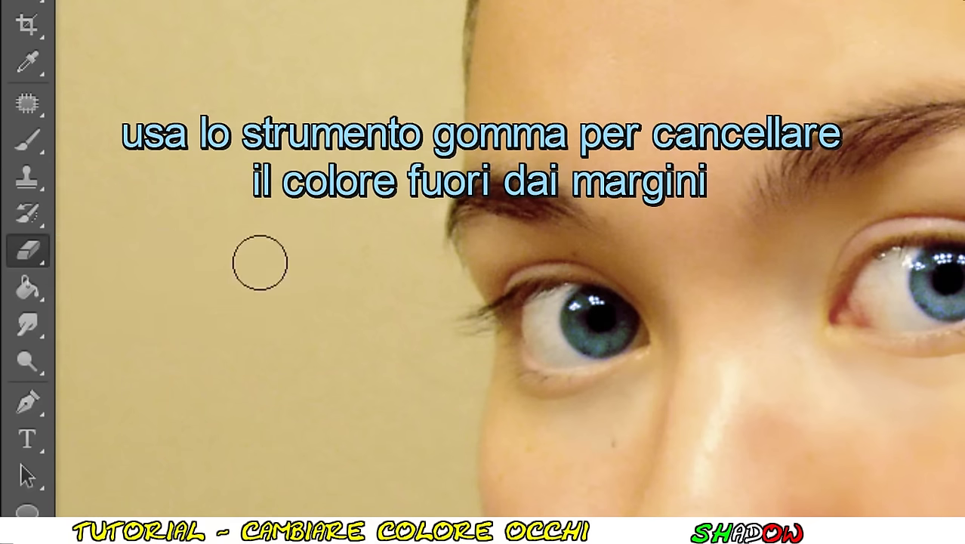
pyautogui.rightClick(429, 233)
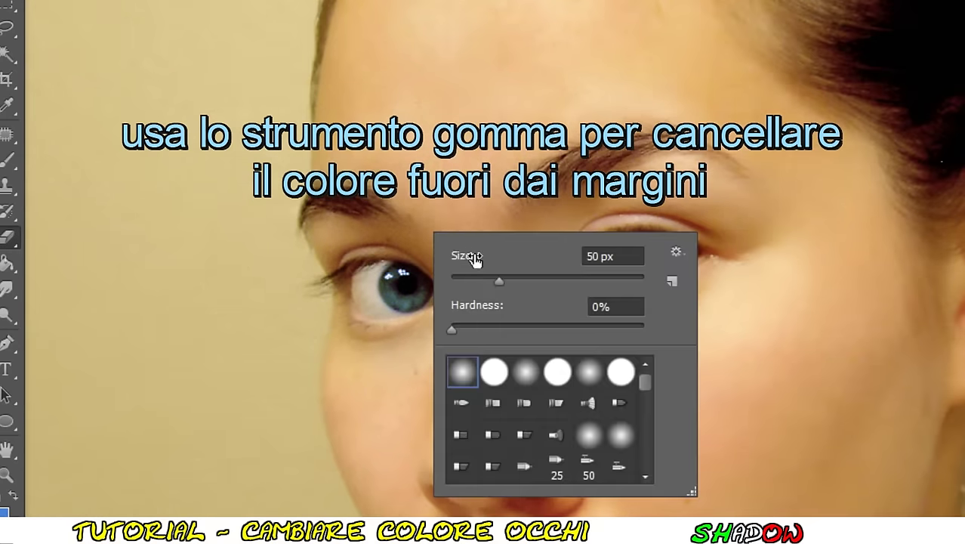
pyautogui.moveTo(472, 258); pyautogui.dragTo(475, 276)
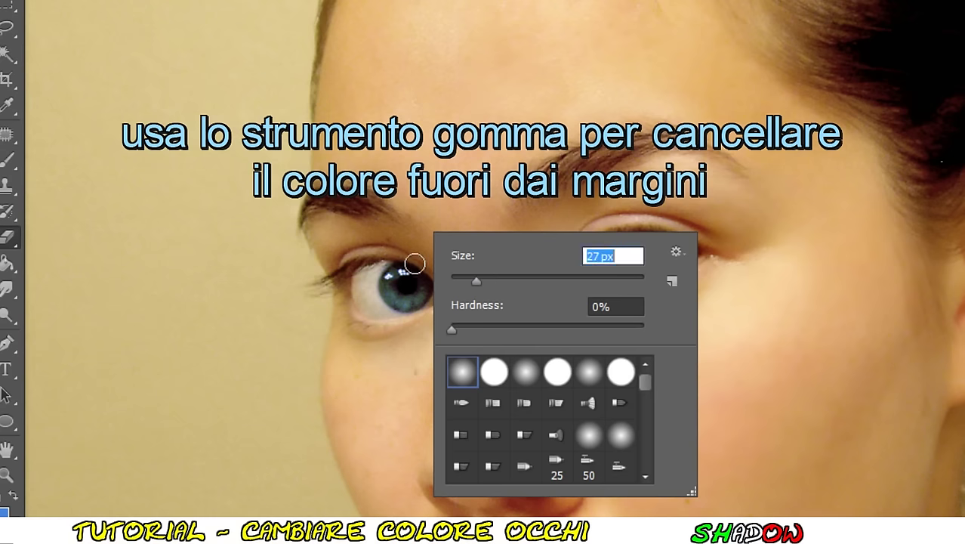
pyautogui.press('Return')
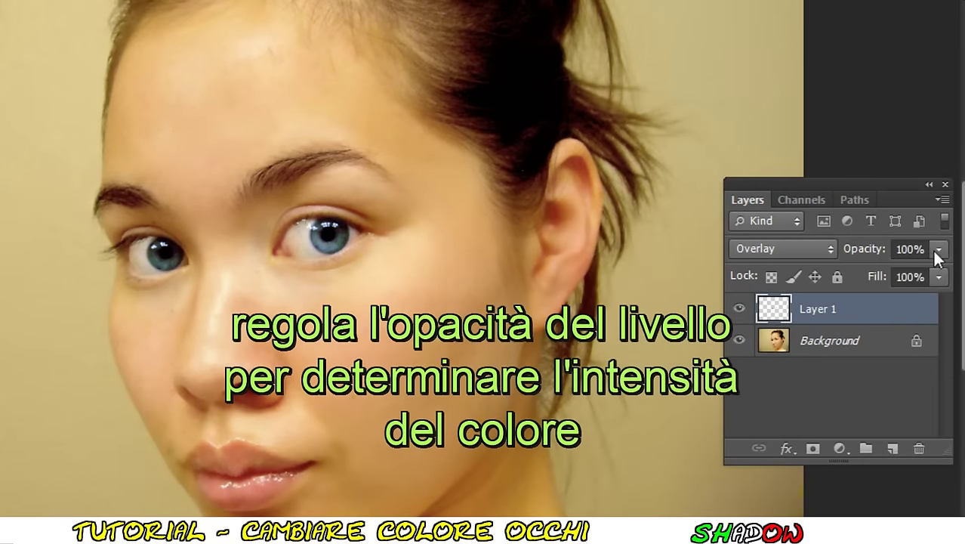
# Reduce Layer 1's opacity from 100% to 81%.
pyautogui.click(939, 249)
pyautogui.moveTo(939, 278); pyautogui.dragTo(934, 280)
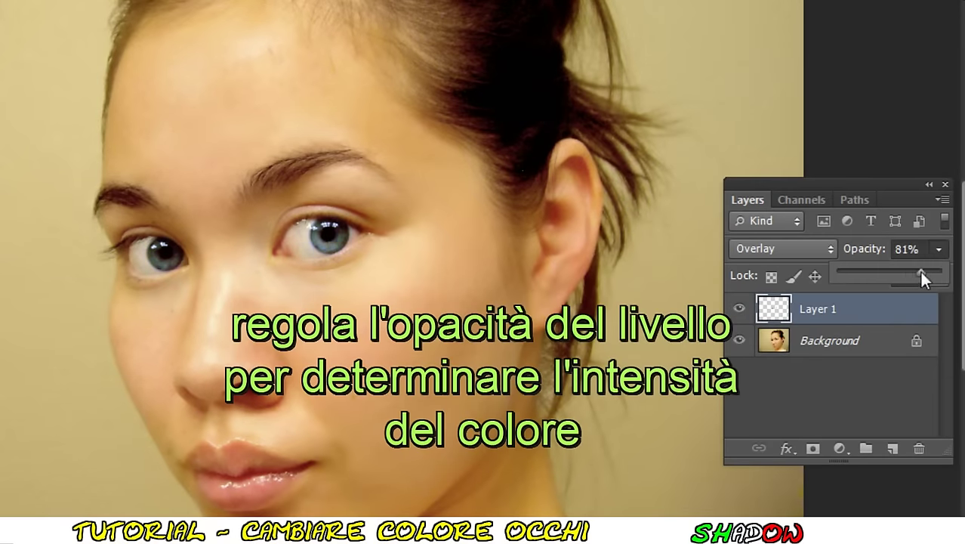
pyautogui.click(914, 316)
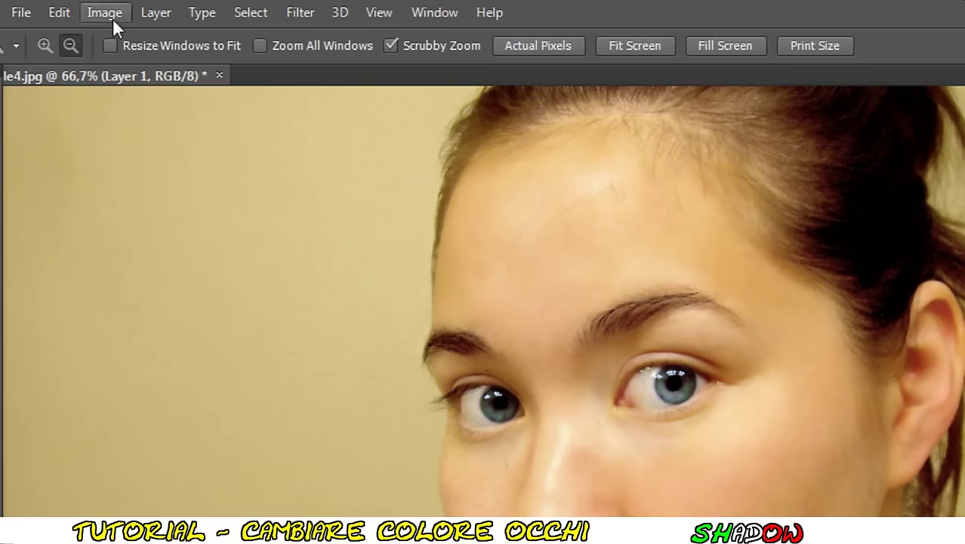
pyautogui.click(110, 16)
pyautogui.moveTo(148, 78)
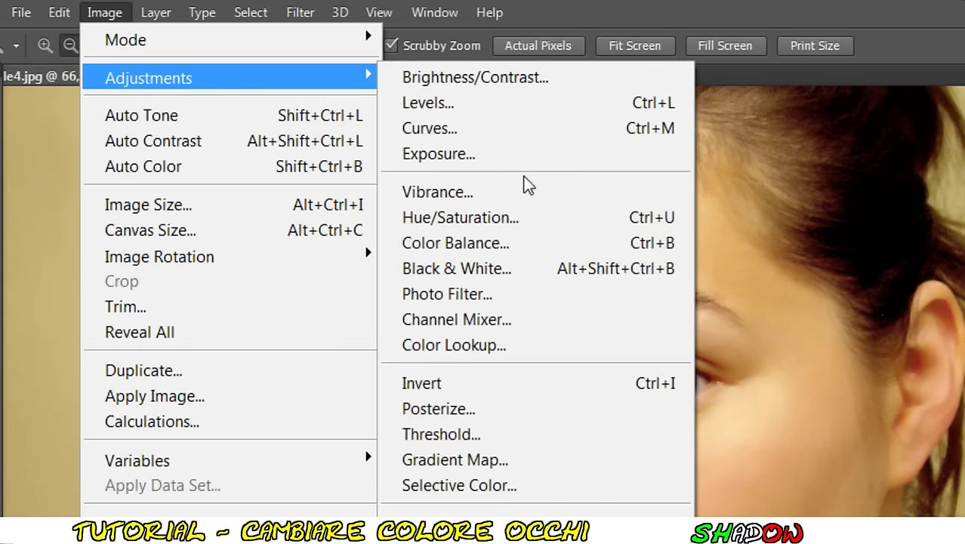
# Apply Hue/Saturation to the blue eye layer with Hue -2 and Saturation -10.
pyautogui.click(542, 219)
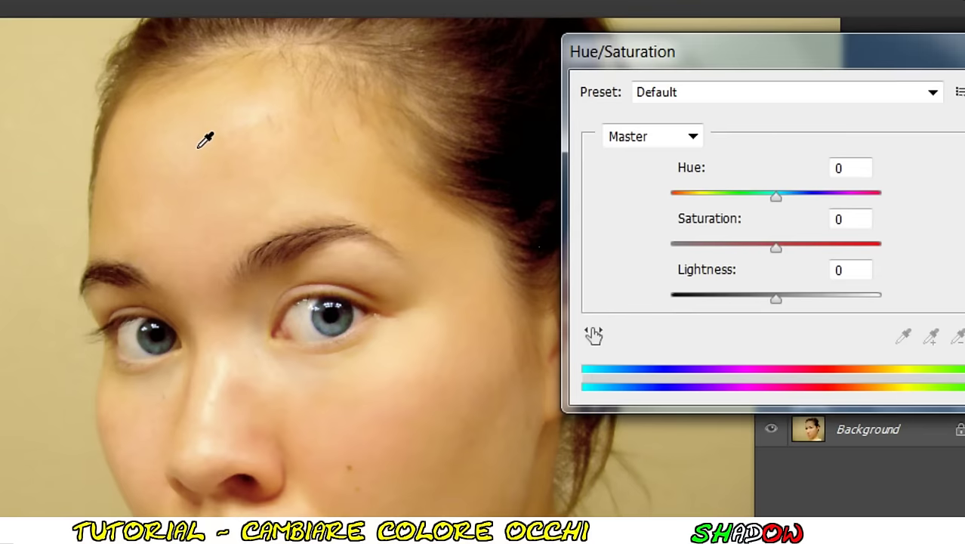
pyautogui.moveTo(774, 199)
pyautogui.mouseDown()
pyautogui.moveTo(874, 198)
pyautogui.moveTo(744, 203)
pyautogui.moveTo(773, 198)
pyautogui.mouseUp()
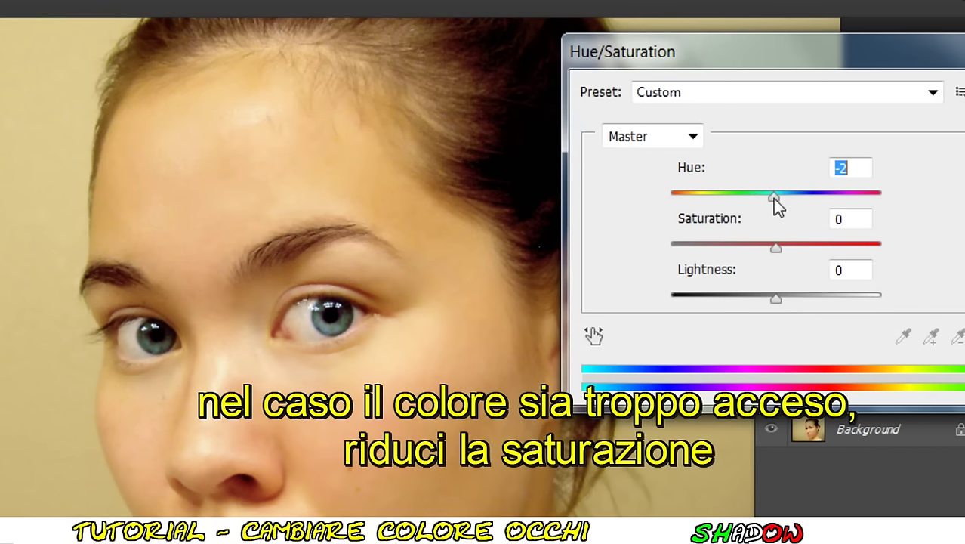
pyautogui.moveTo(776, 249)
pyautogui.mouseDown()
pyautogui.moveTo(797, 249)
pyautogui.moveTo(762, 247)
pyautogui.mouseUp()
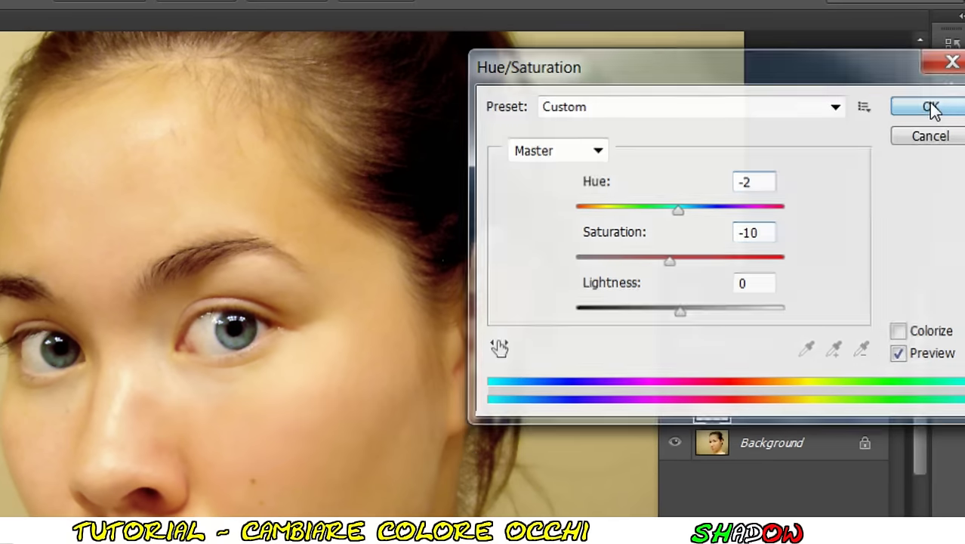
pyautogui.click(929, 108)
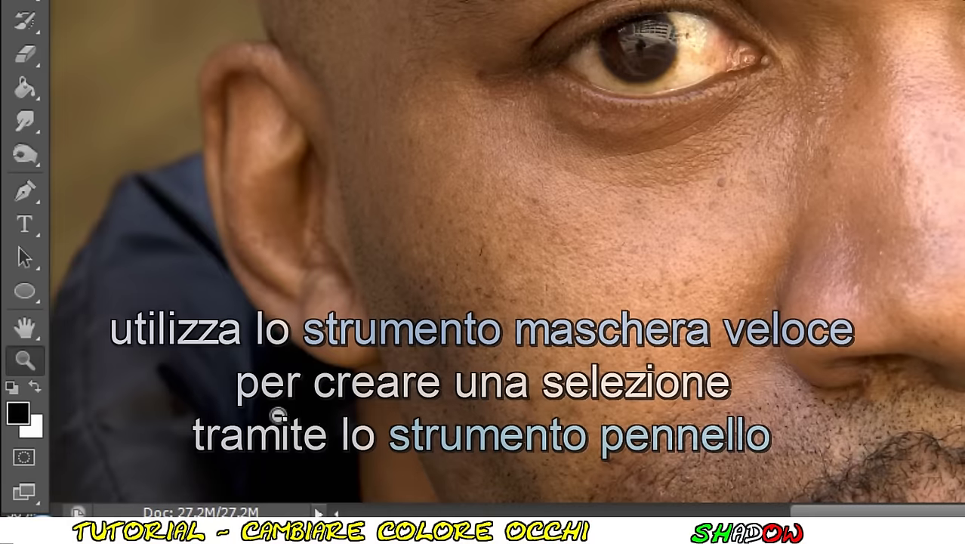
# Paint both of the man's irises black in Quick Mask, then exit to select them.
pyautogui.click(28, 452)
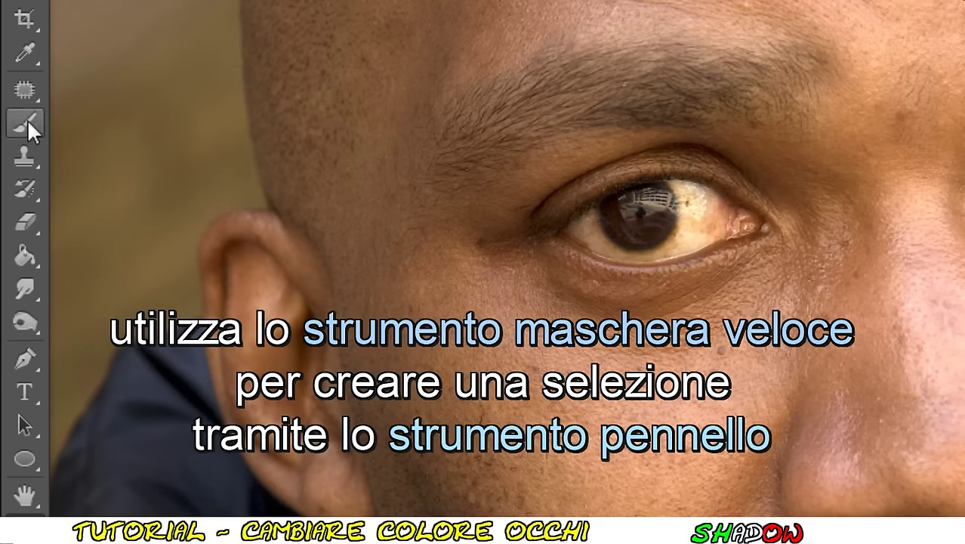
pyautogui.rightClick(27, 120)
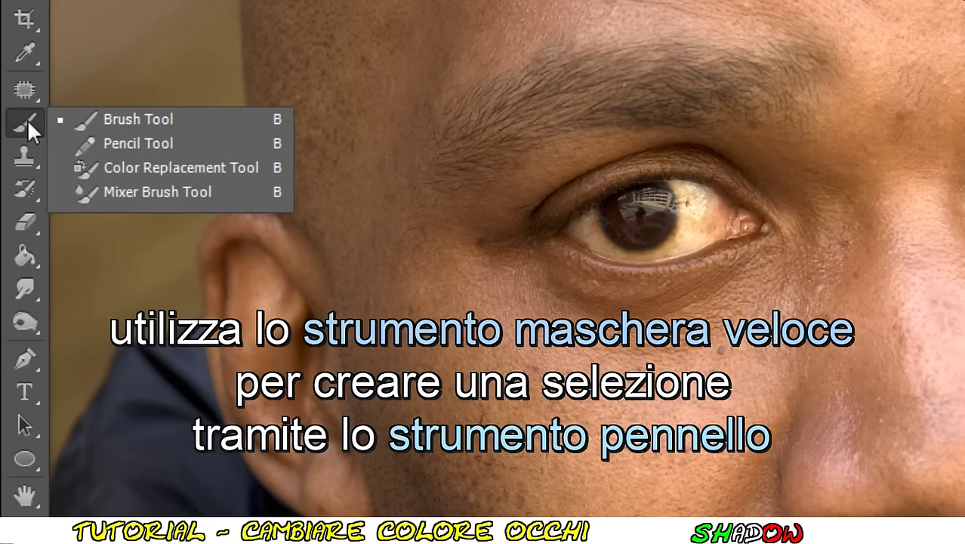
pyautogui.click(149, 120)
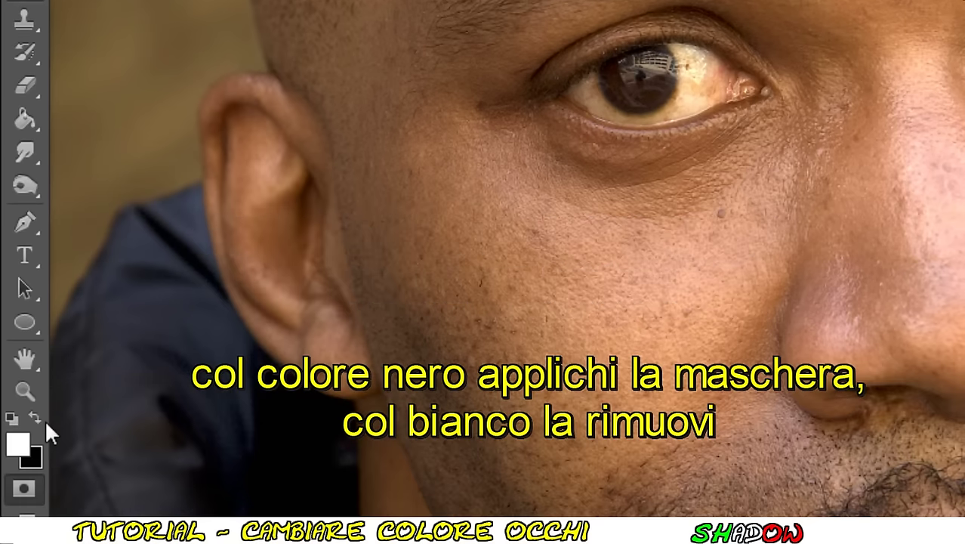
pyautogui.click(37, 413)
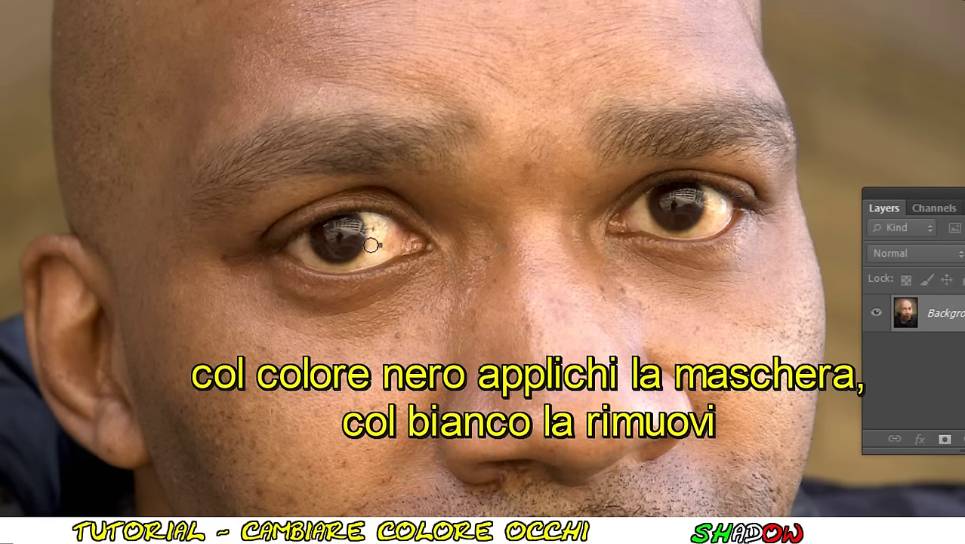
pyautogui.moveTo(336, 247)
pyautogui.mouseDown()
pyautogui.moveTo(360, 224)
pyautogui.moveTo(347, 225)
pyautogui.mouseUp()
pyautogui.moveTo(677, 211)
pyautogui.mouseDown()
pyautogui.moveTo(683, 197)
pyautogui.moveTo(675, 213)
pyautogui.moveTo(683, 219)
pyautogui.mouseUp()
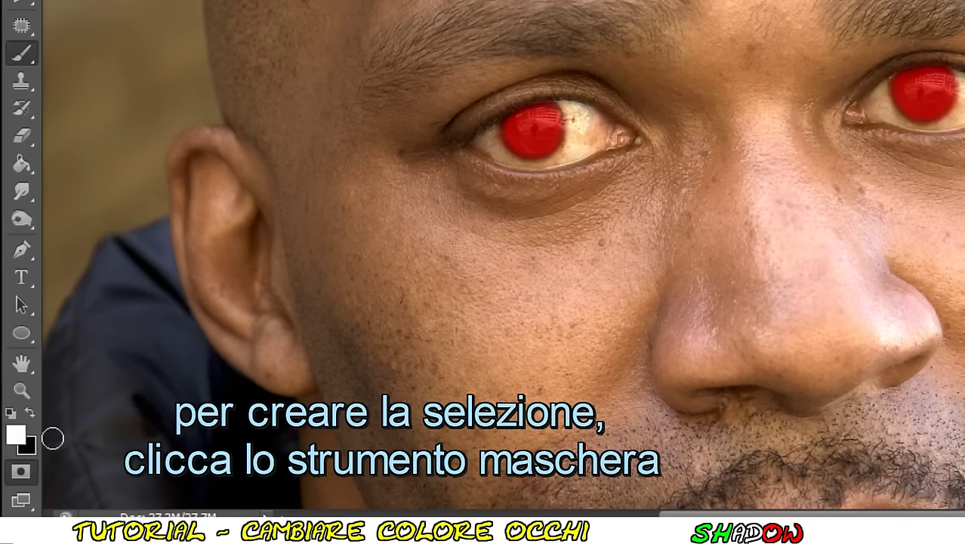
pyautogui.click(20, 471)
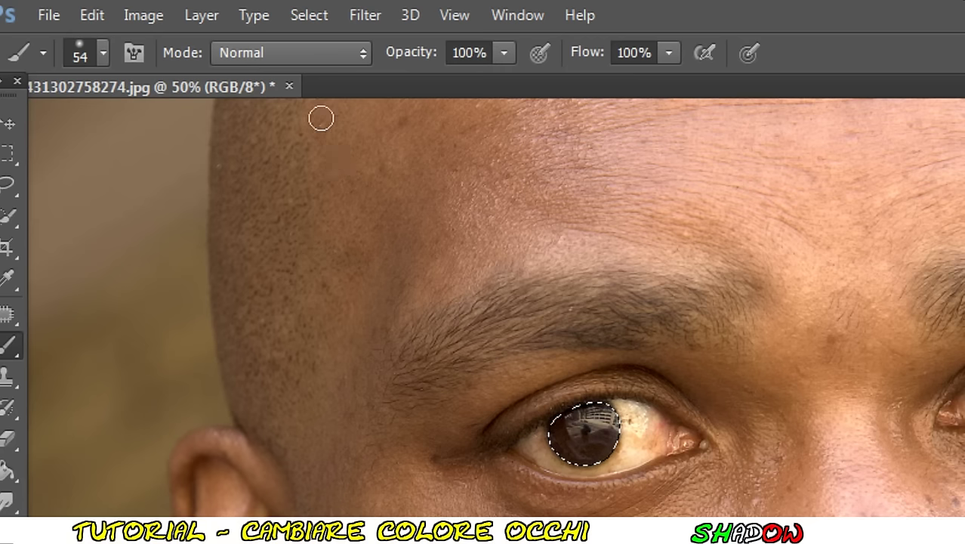
# Open the Image > Adjustments list after briefly opening and closing the Select menu.
pyautogui.click(326, 23)
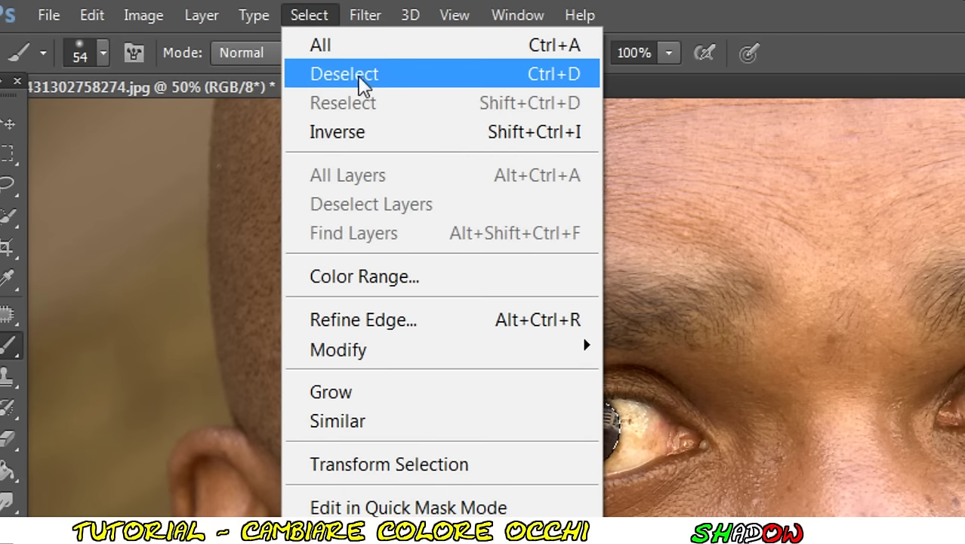
pyautogui.click(390, 133)
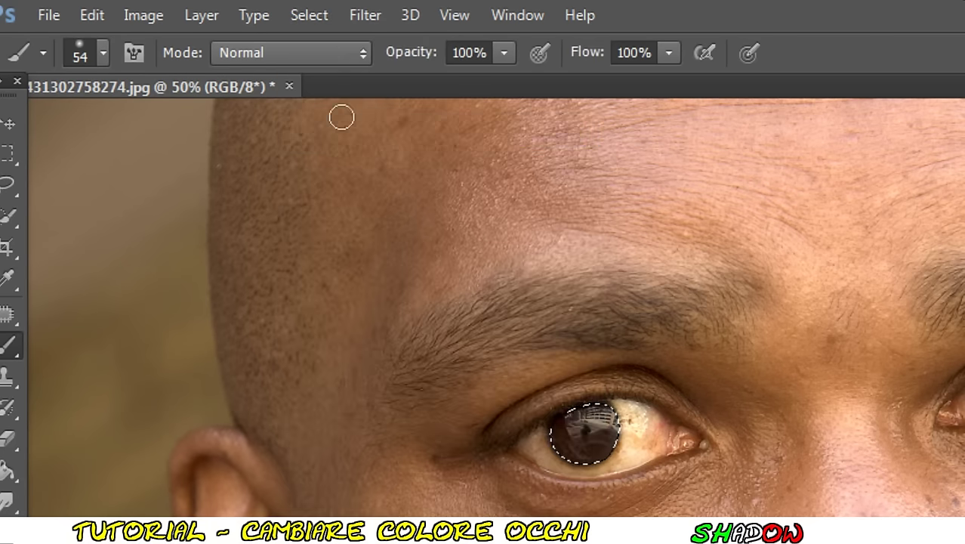
pyautogui.click(148, 20)
pyautogui.moveTo(194, 89)
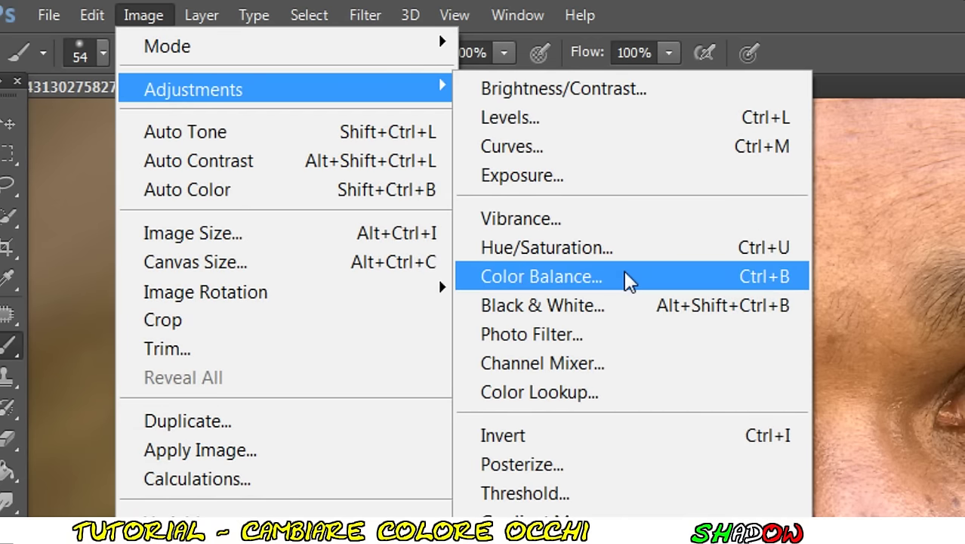
# Apply Color Balance toward cyan and blue for Midtones, Highlights and Shadows (+4, +7, +11).
pyautogui.click(629, 281)
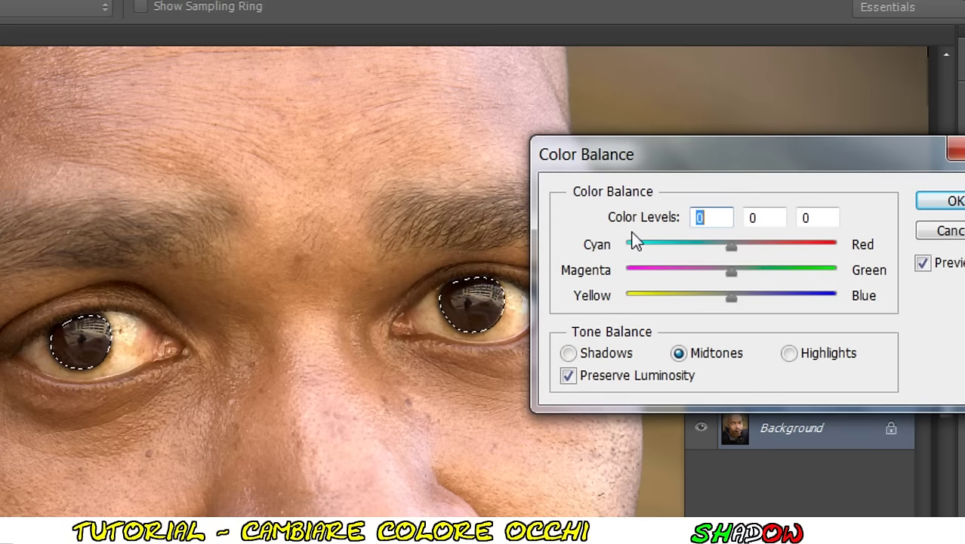
pyautogui.moveTo(730, 248); pyautogui.dragTo(699, 246)
pyautogui.moveTo(729, 296); pyautogui.dragTo(745, 297)
pyautogui.click(789, 354)
pyautogui.moveTo(731, 245)
pyautogui.mouseDown()
pyautogui.moveTo(705, 246)
pyautogui.moveTo(744, 271)
pyautogui.mouseUp()
pyautogui.moveTo(731, 297); pyautogui.dragTo(755, 299)
pyautogui.click(568, 352)
pyautogui.moveTo(731, 246); pyautogui.dragTo(743, 298)
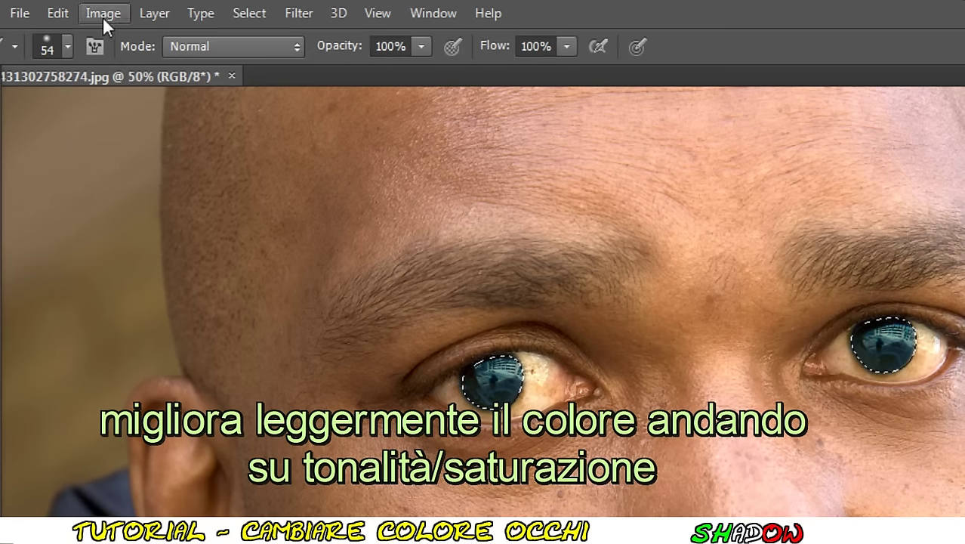
# Tone the teal irises with Hue/Saturation: Hue -12, Saturation -22, Lightness +2.
pyautogui.click(102, 17)
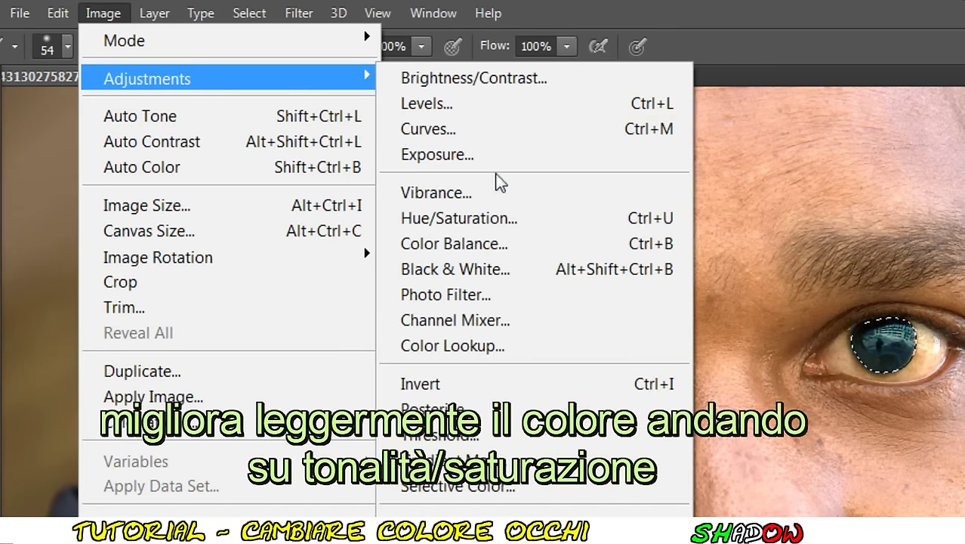
pyautogui.click(532, 219)
pyautogui.moveTo(447, 235)
pyautogui.mouseDown()
pyautogui.moveTo(426, 253)
pyautogui.moveTo(404, 246)
pyautogui.mouseUp()
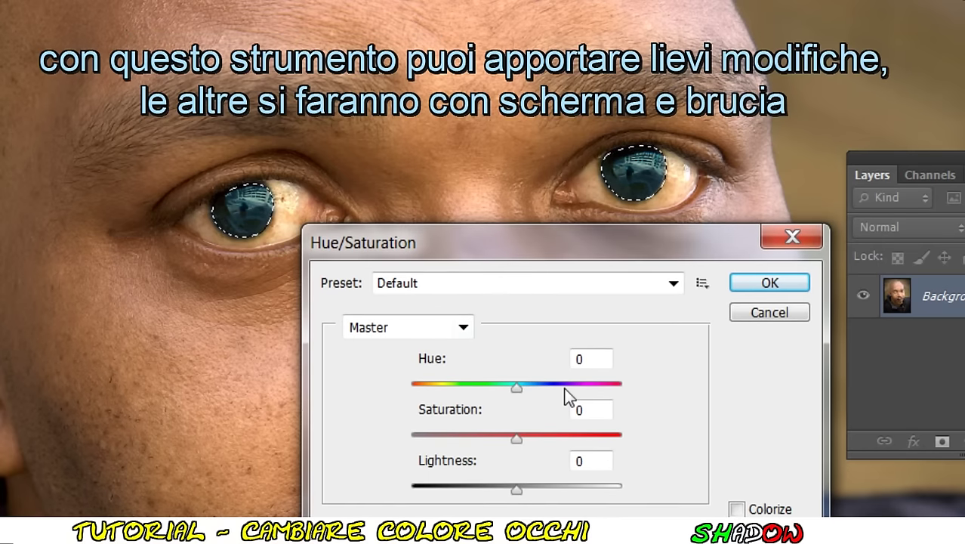
pyautogui.moveTo(516, 385); pyautogui.dragTo(503, 389)
pyautogui.moveTo(516, 440); pyautogui.dragTo(493, 435)
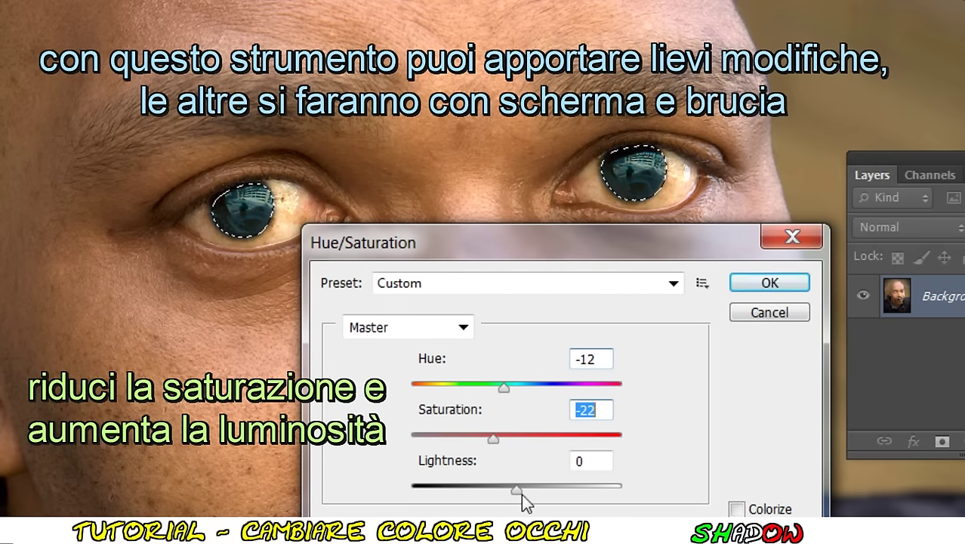
pyautogui.moveTo(516, 490); pyautogui.dragTo(527, 489)
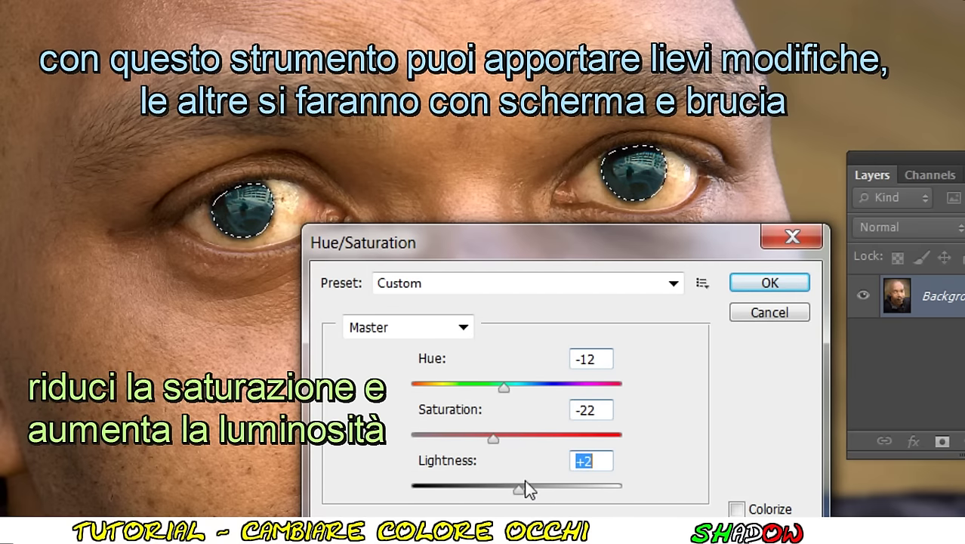
pyautogui.click(738, 285)
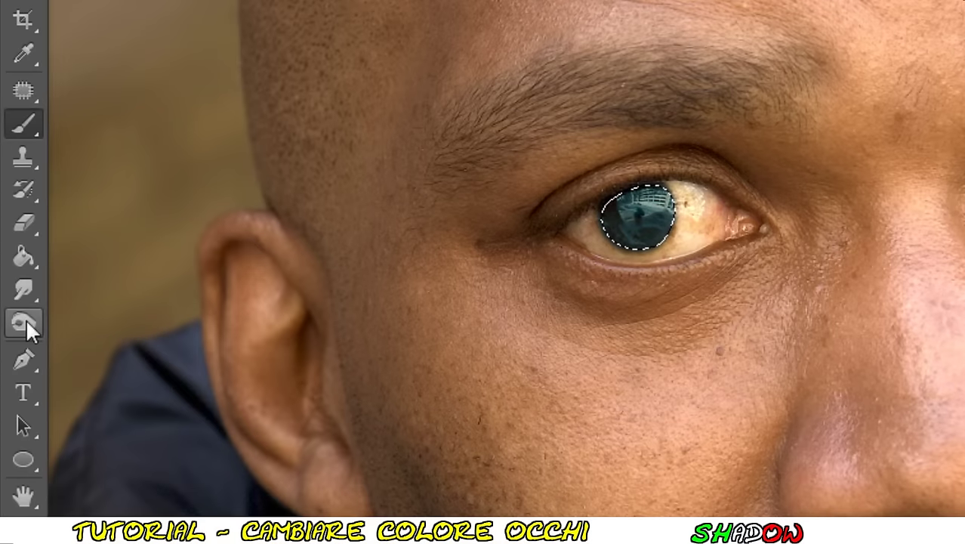
# Select the Dodge tool with Exposure set to 26%.
pyautogui.click(25, 318)
pyautogui.click(143, 318)
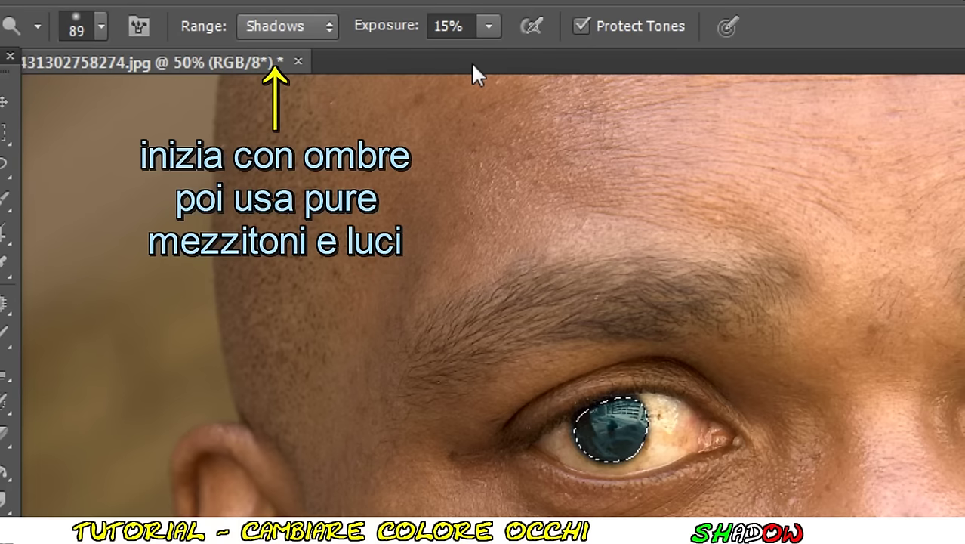
pyautogui.click(488, 28)
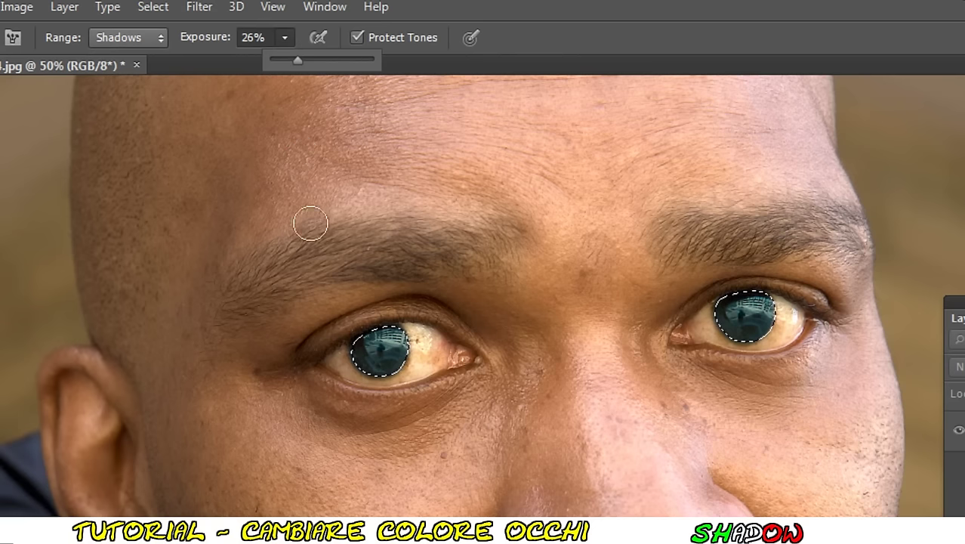
pyautogui.click(385, 340)
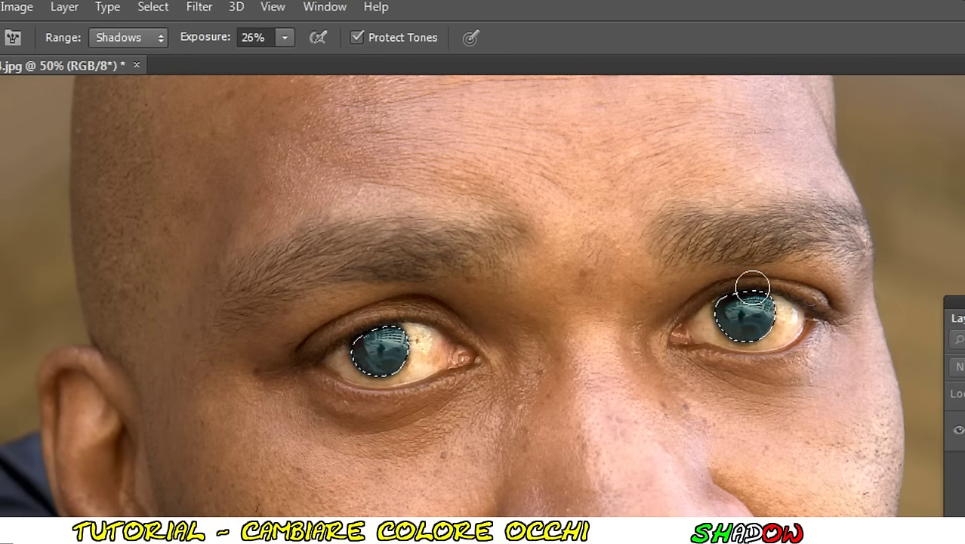
# Dodge the irises across the Shadows, Midtones and Highlights ranges.
pyautogui.click(136, 40)
pyautogui.click(121, 80)
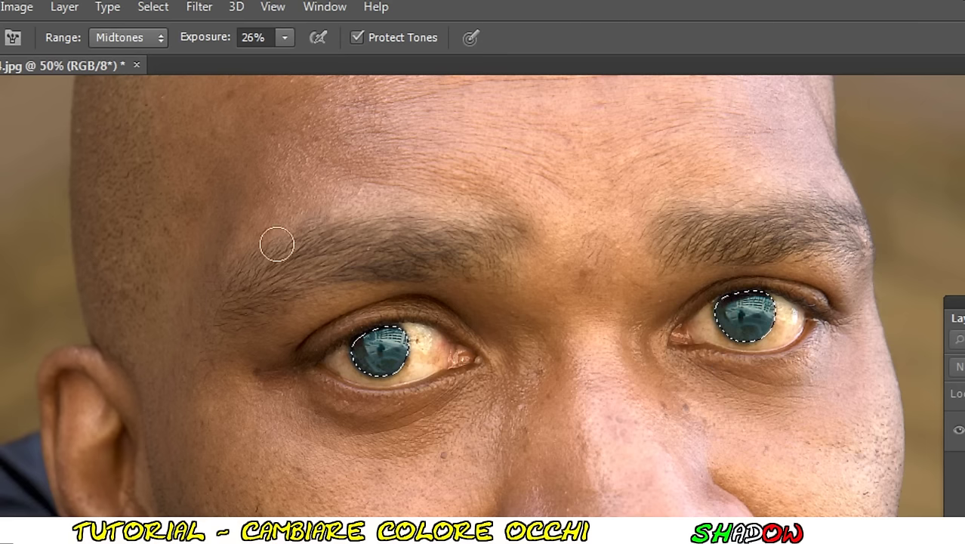
pyautogui.click(129, 39)
pyautogui.click(121, 96)
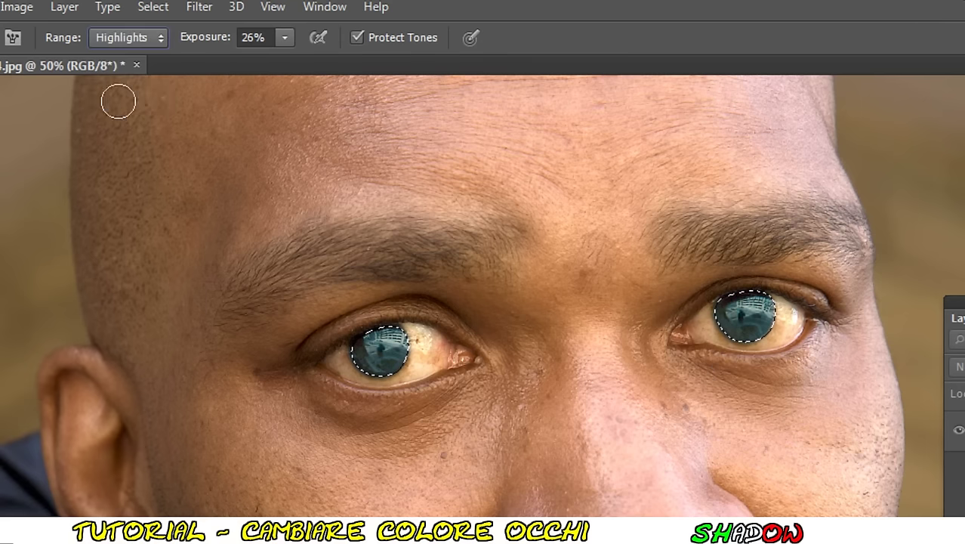
pyautogui.rightClick(550, 364)
pyautogui.press('Return')
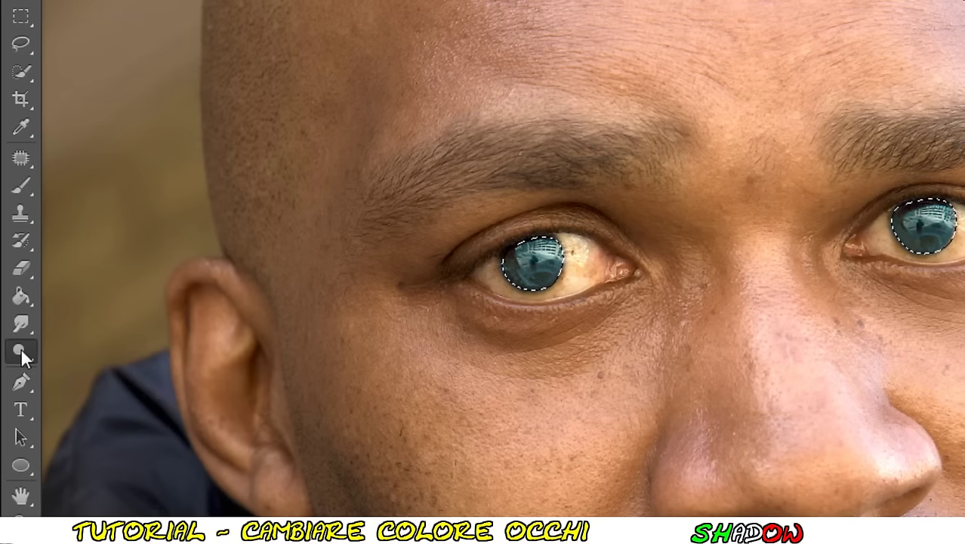
# Switch to the Burn tool and shrink the brush to 74 px.
pyautogui.rightClick(22, 351)
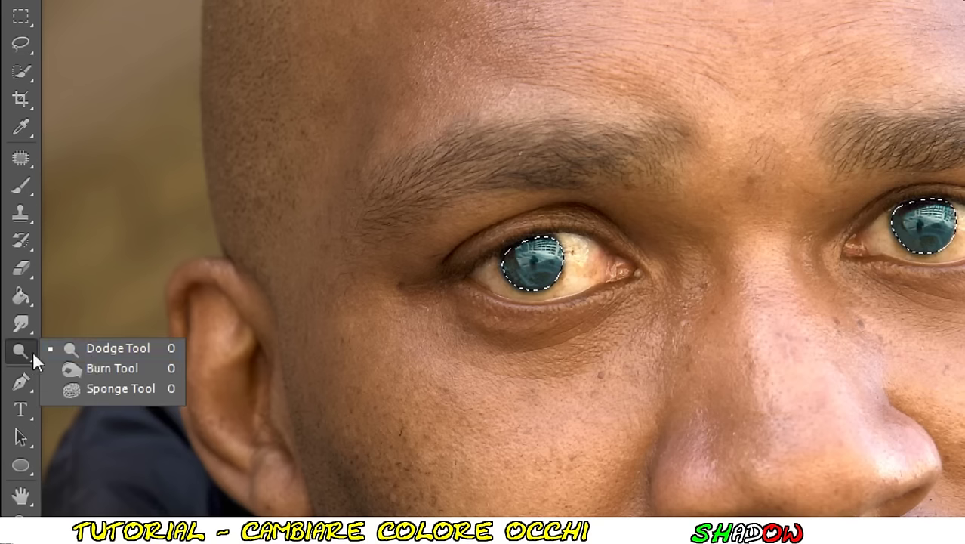
pyautogui.click(128, 368)
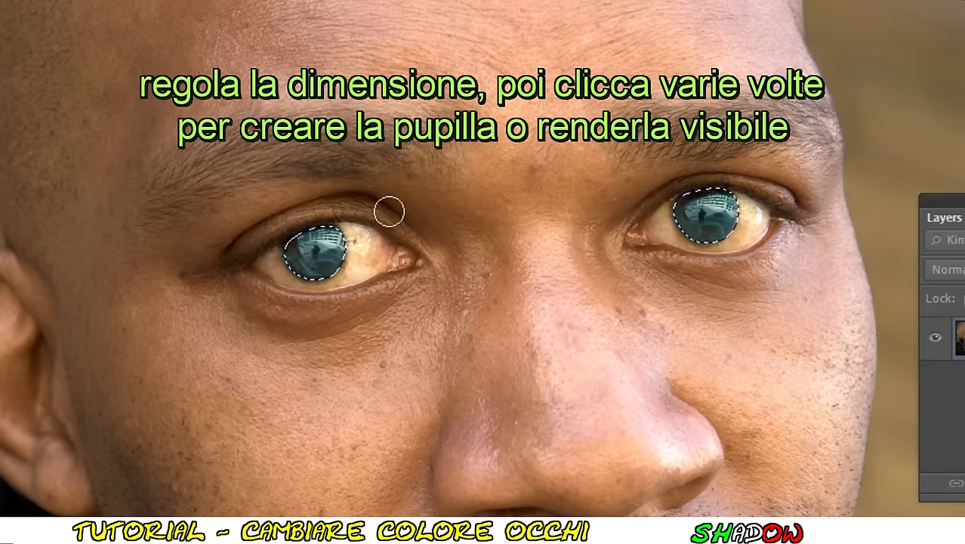
pyautogui.rightClick(388, 213)
pyautogui.doubleClick(582, 299)
pyautogui.press('Return')
# Burn the centres of the left and right irises twice each into dark pupils.
pyautogui.click(315, 249)
pyautogui.click(316, 249)
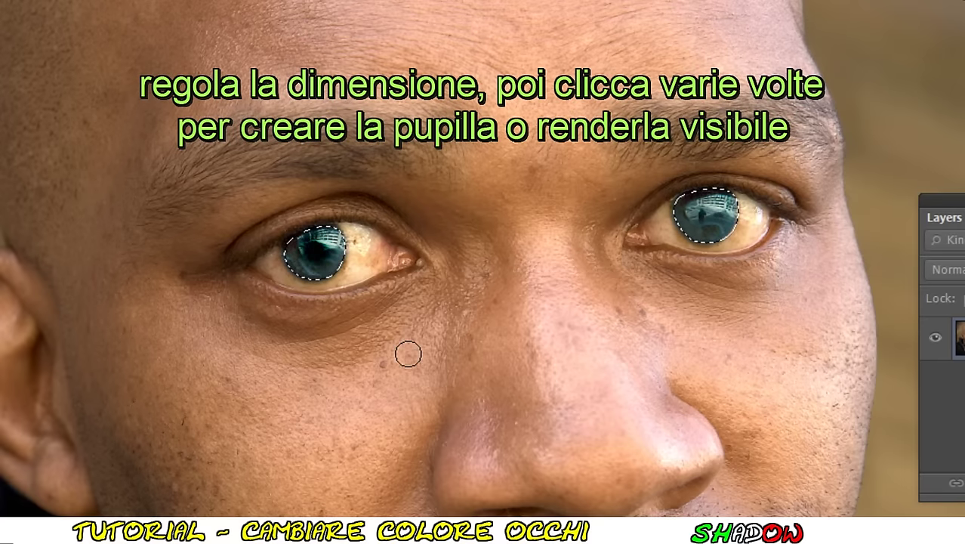
pyautogui.click(706, 215)
pyautogui.click(706, 214)
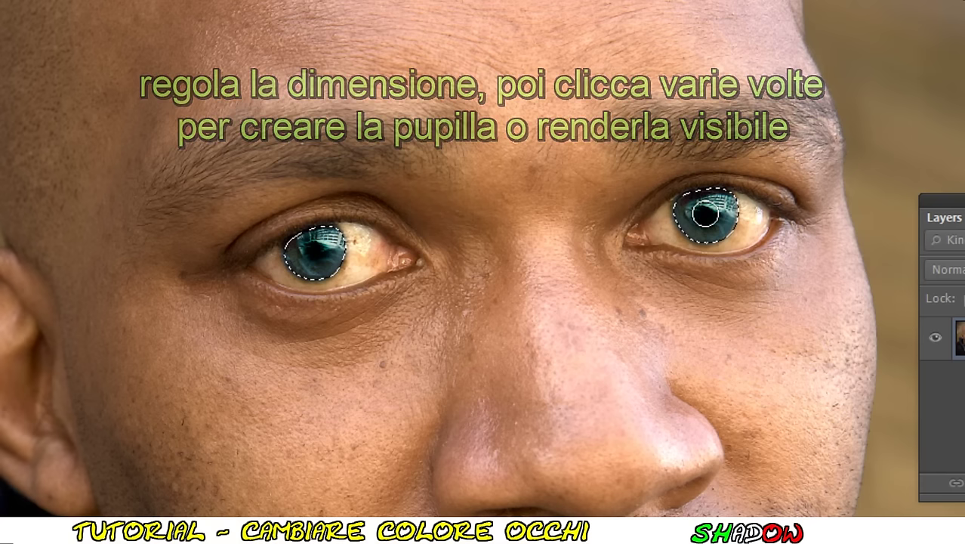